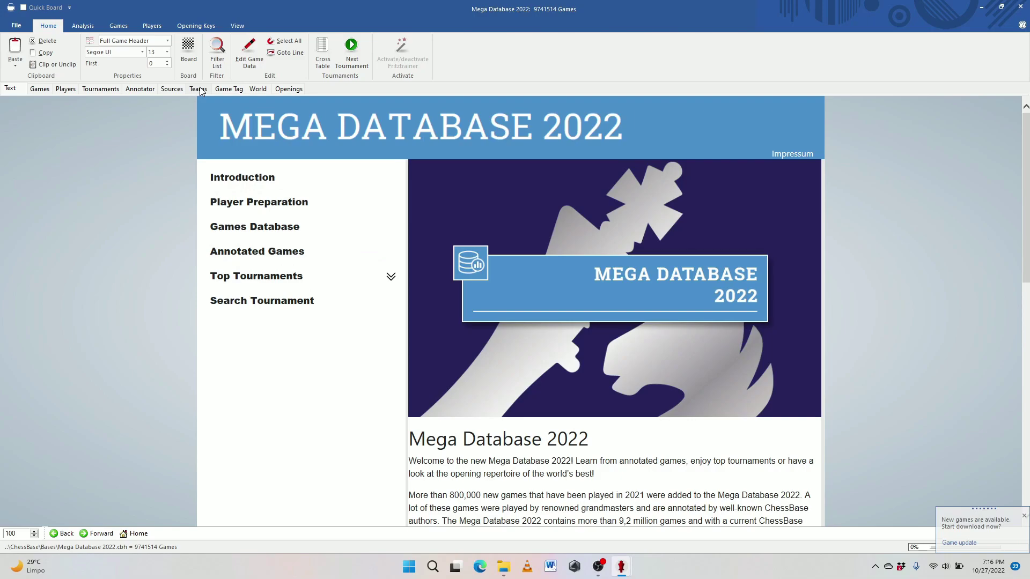
Look over the annotation and attack criteria in the detailed game filter
{"action": "left_click", "coordinate": [217, 60]}
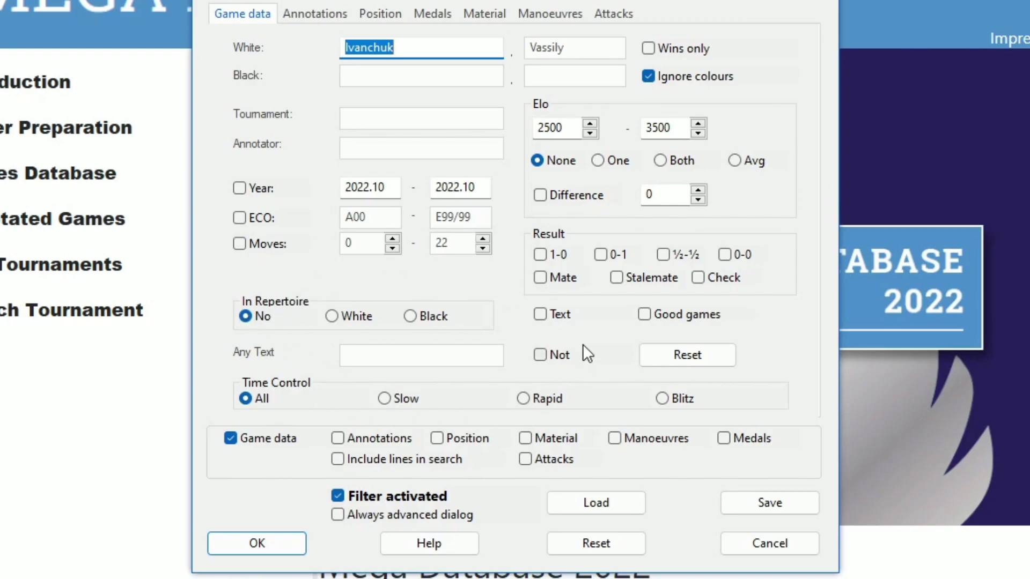
{"action": "left_click", "coordinate": [314, 15]}
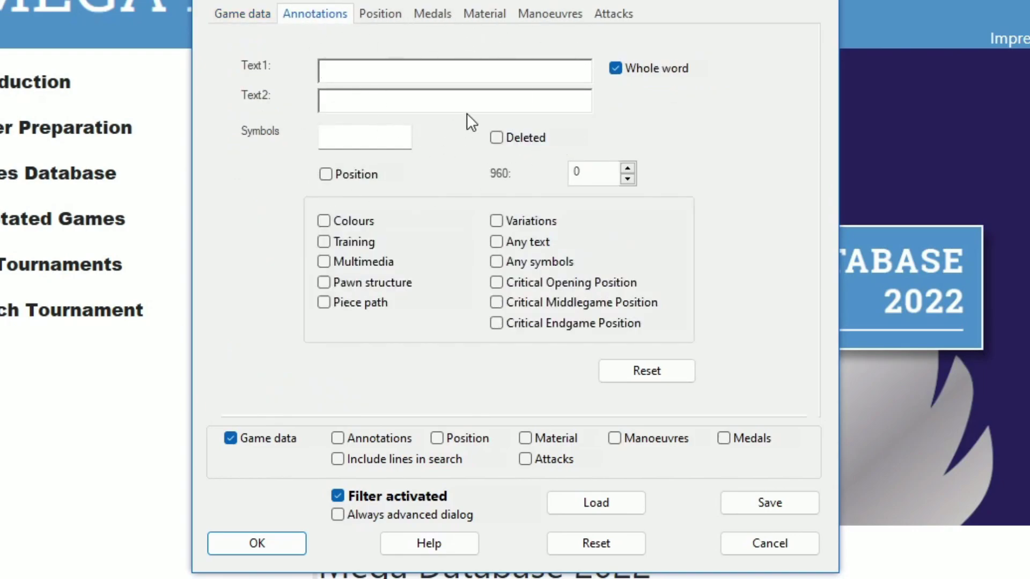
{"action": "left_click", "coordinate": [493, 65]}
{"action": "left_click", "coordinate": [613, 14]}
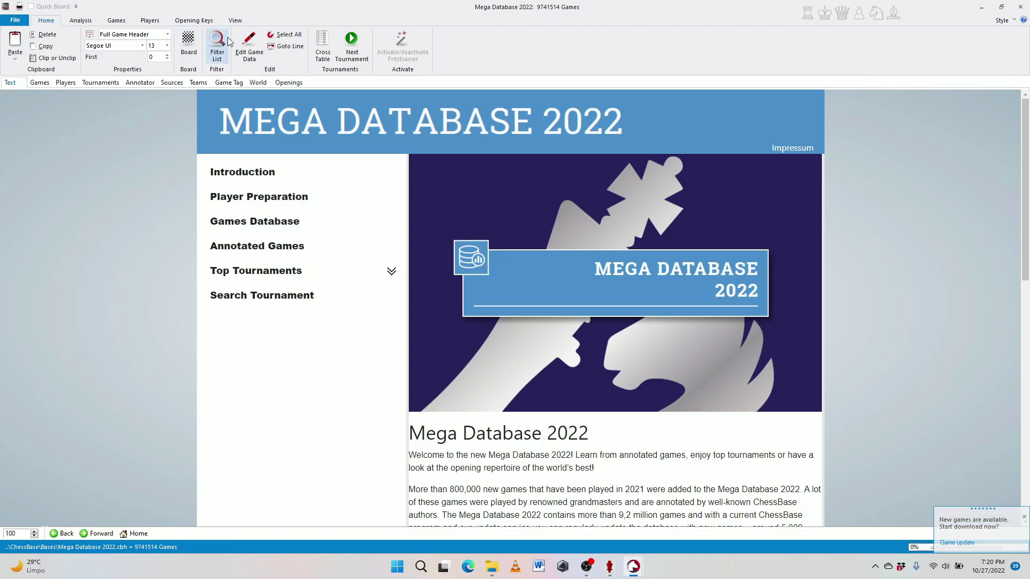
Open the search filter for Mega Database 2022 and restrict it to games by the player Kasparov, Garry
{"action": "left_click", "coordinate": [218, 49]}
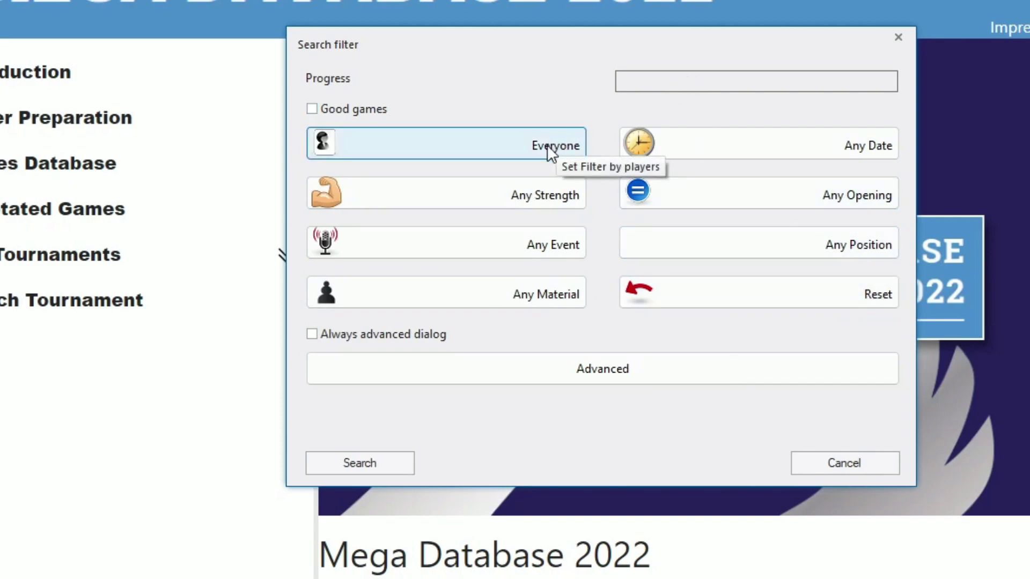
{"action": "left_click", "coordinate": [547, 145]}
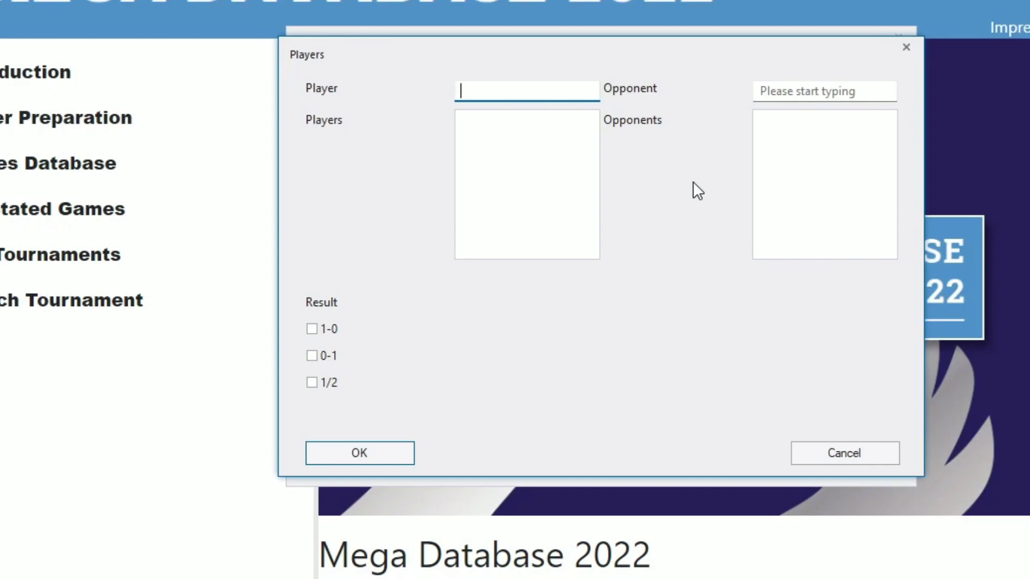
{"action": "type", "text": "Kas"}
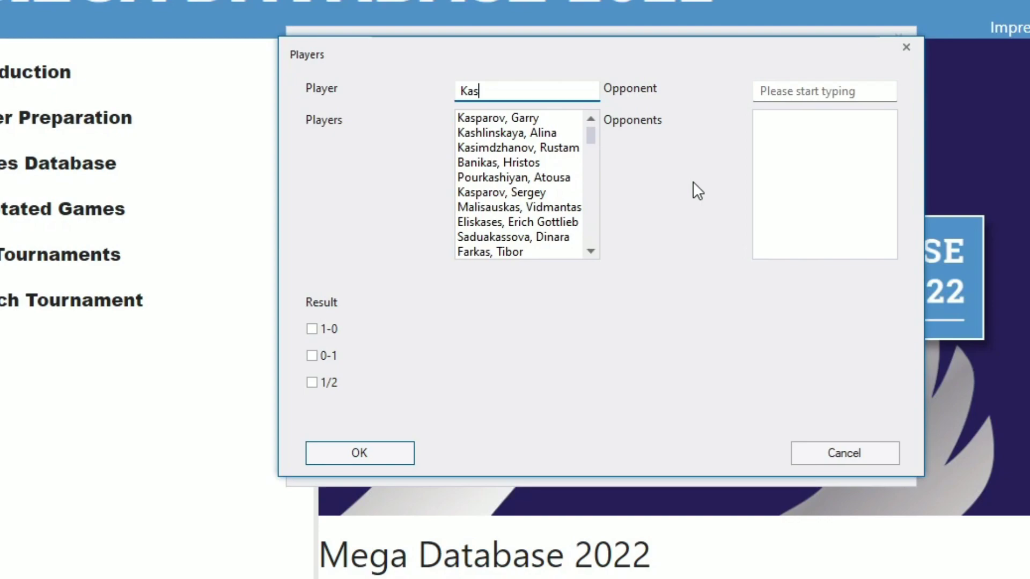
{"action": "type", "text": "p"}
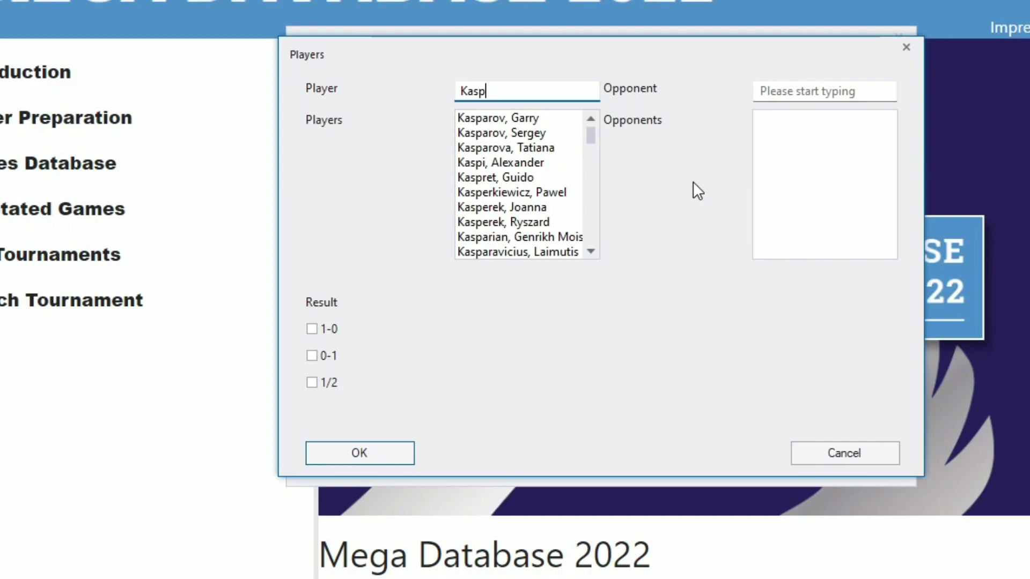
{"action": "left_click", "coordinate": [524, 121]}
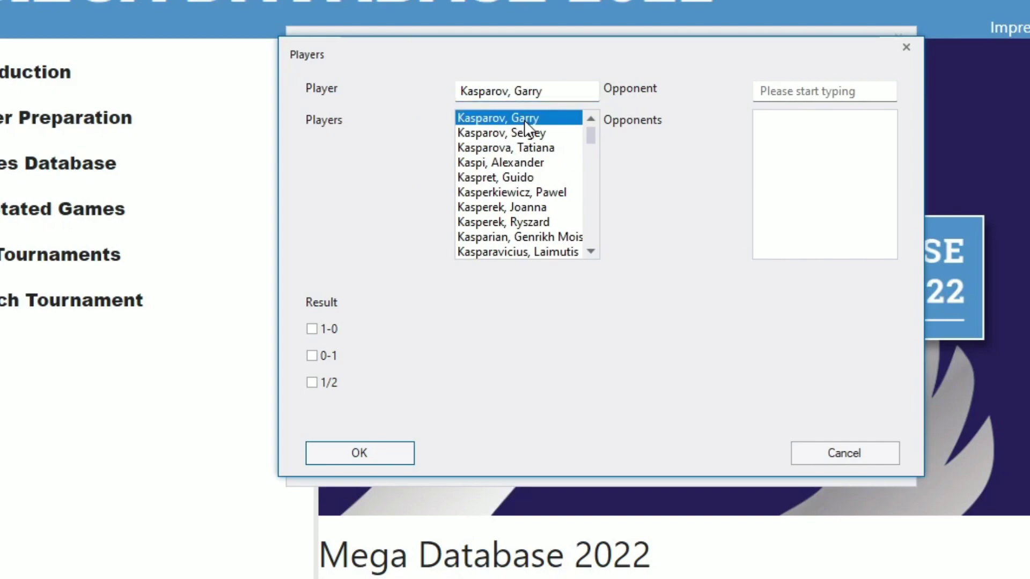
{"action": "left_click", "coordinate": [399, 457]}
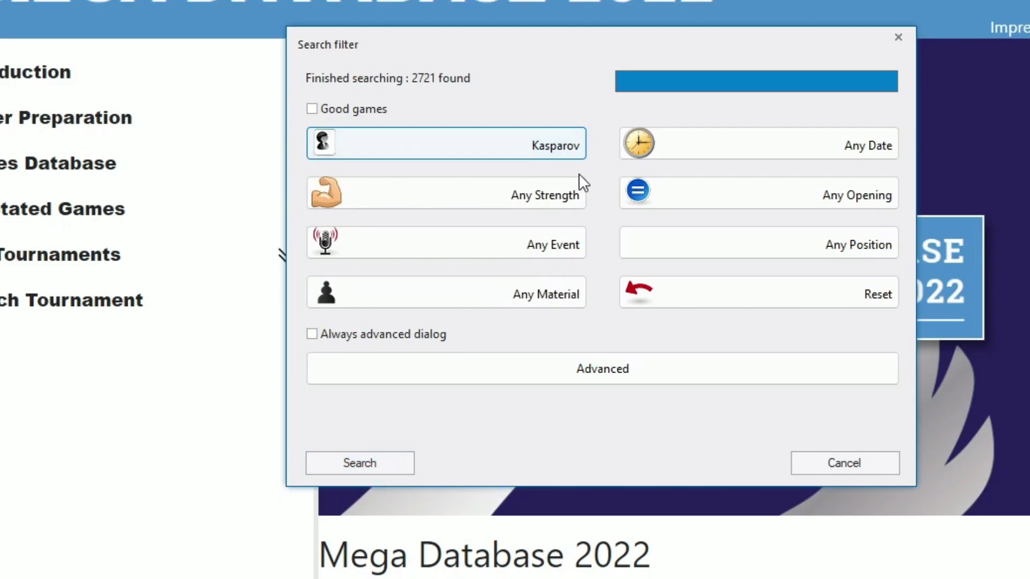
Restrict the search filter to the tournament Linares
{"action": "left_click", "coordinate": [548, 247]}
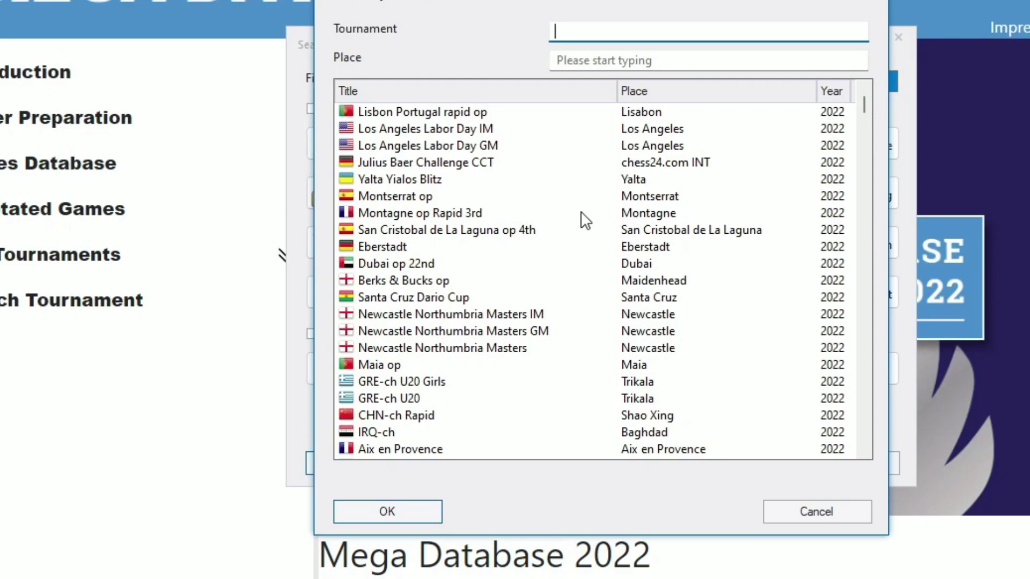
{"action": "type", "text": "Linares"}
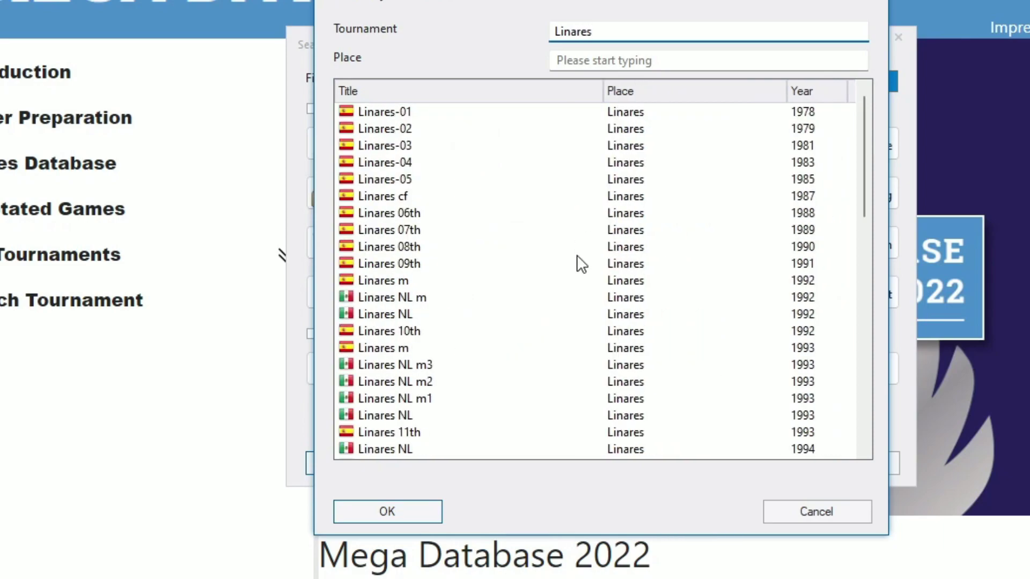
{"action": "left_click", "coordinate": [413, 514]}
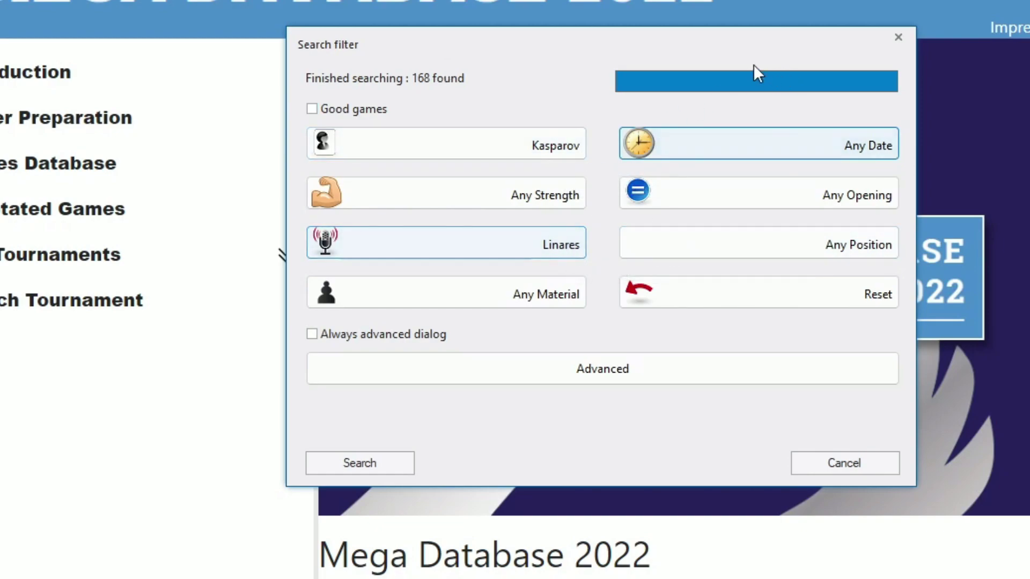
Limit the search filter to games from the years 1988 to 1995
{"action": "left_click", "coordinate": [777, 145]}
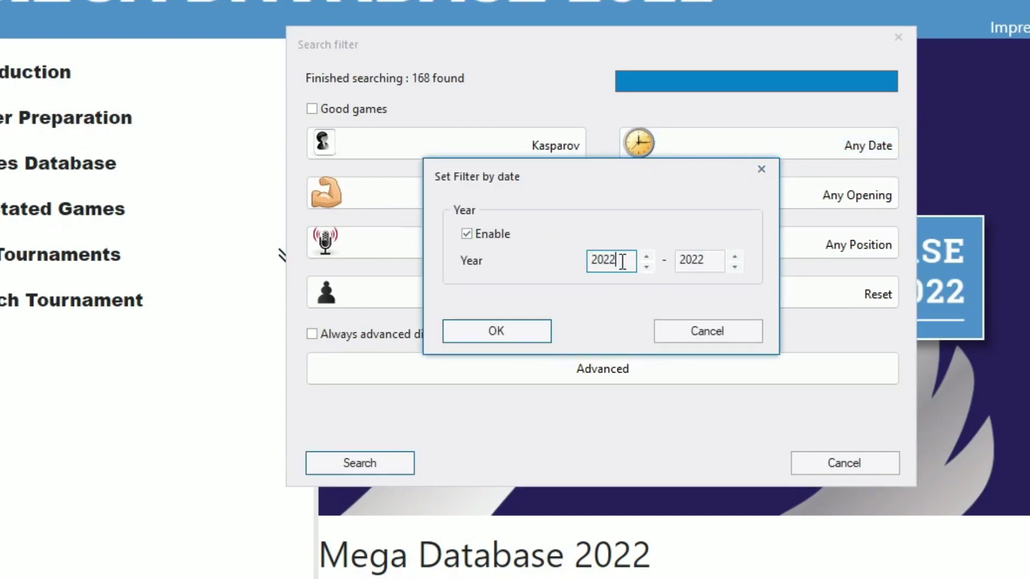
{"action": "left_click_drag", "start_coordinate": [623, 262], "coordinate": [557, 264]}
{"action": "type", "text": "1988"}
{"action": "left_click_drag", "start_coordinate": [714, 261], "coordinate": [657, 262]}
{"action": "type", "text": "1"}
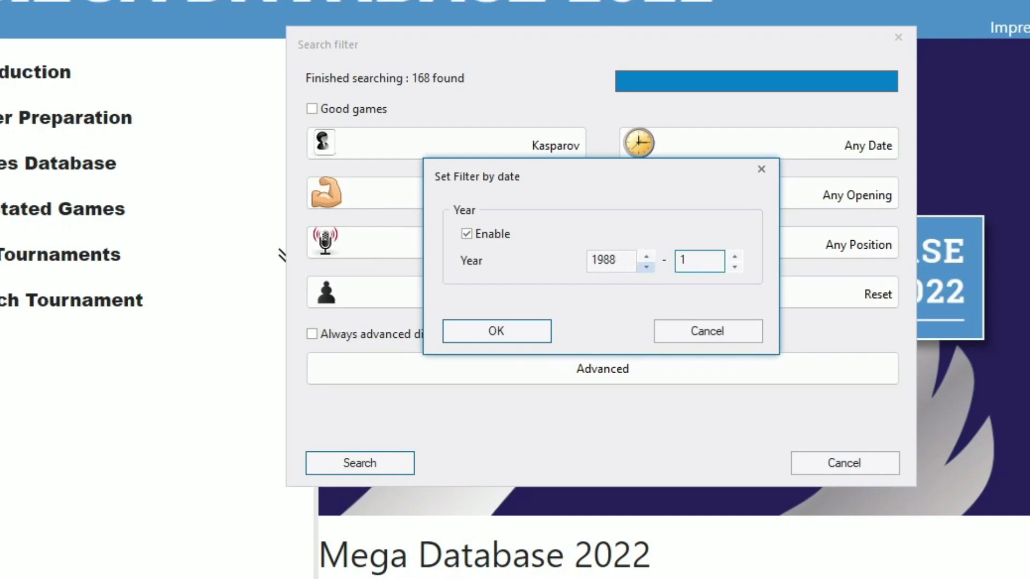
{"action": "type", "text": "995"}
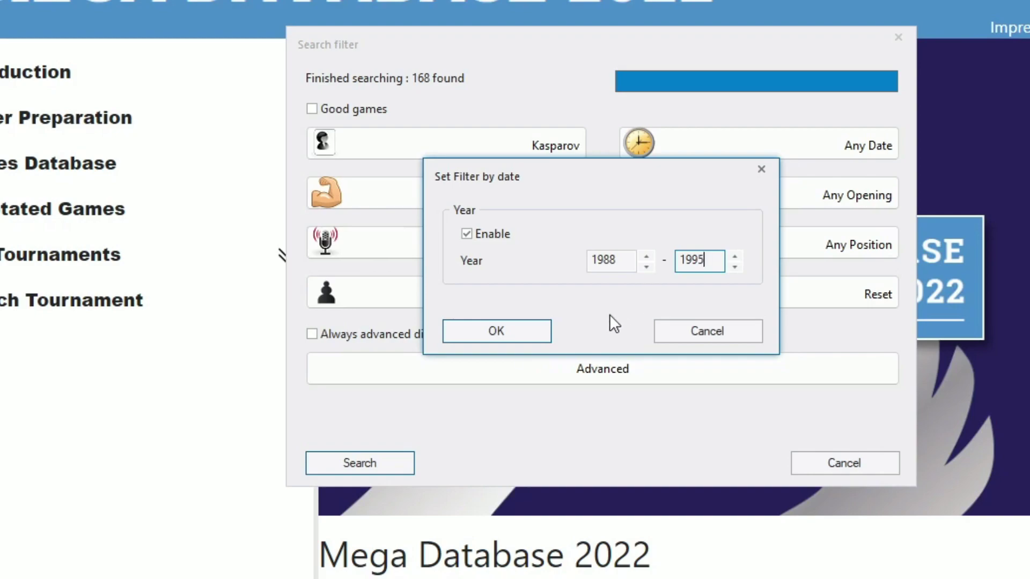
{"action": "left_click", "coordinate": [538, 336]}
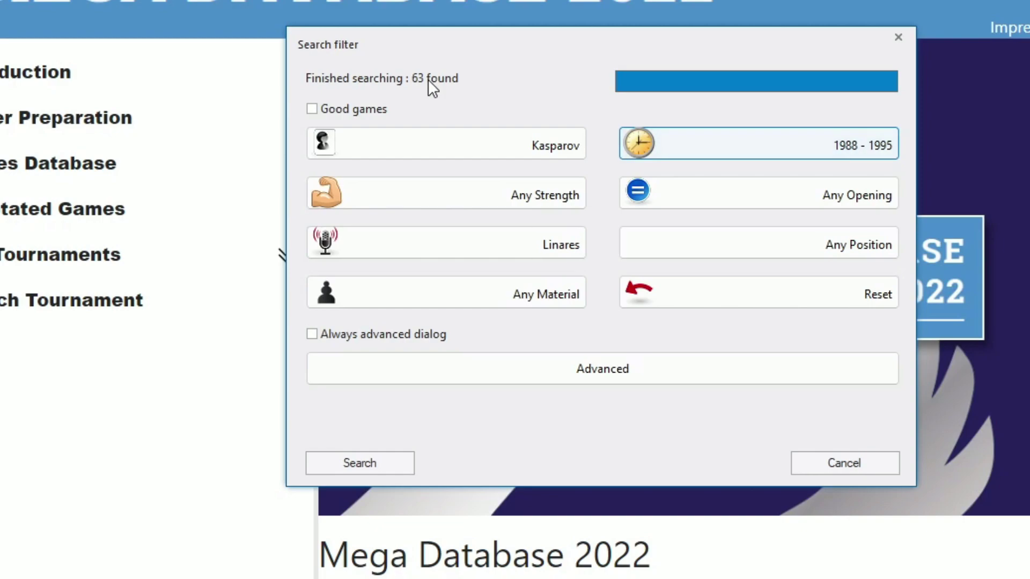
Set the start of the opening filter range to E67: King's Indian: Fianchetto: 6...Nbd7
{"action": "left_click", "coordinate": [820, 203]}
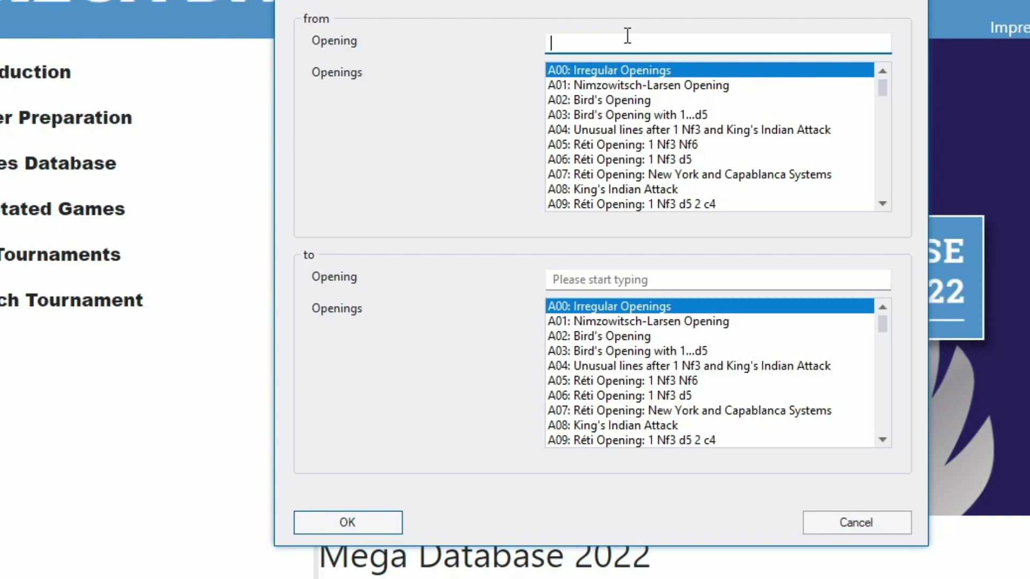
{"action": "type", "text": "King"}
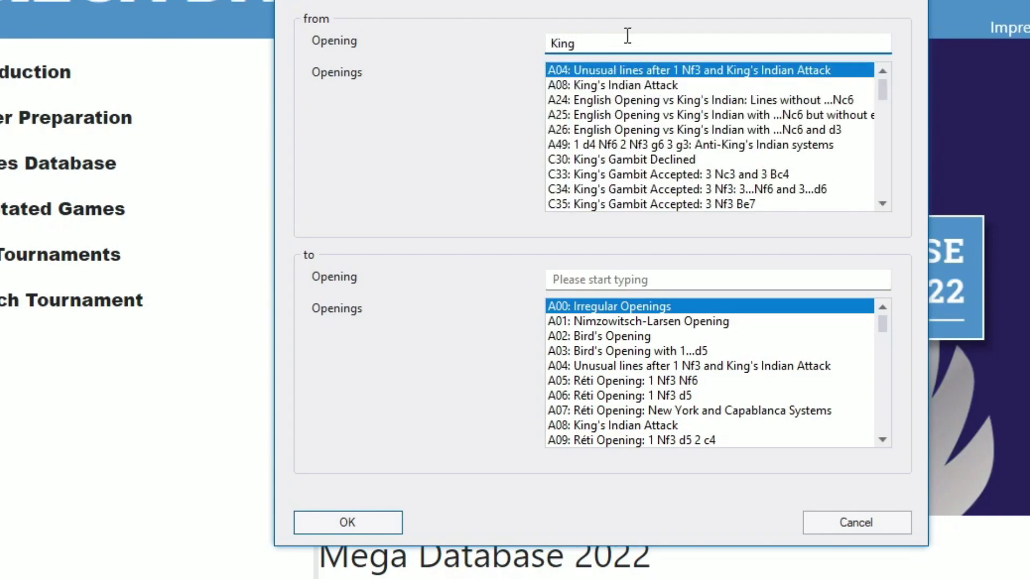
{"action": "scroll", "coordinate": [663, 109], "scroll_direction": "down", "scroll_amount": 3}
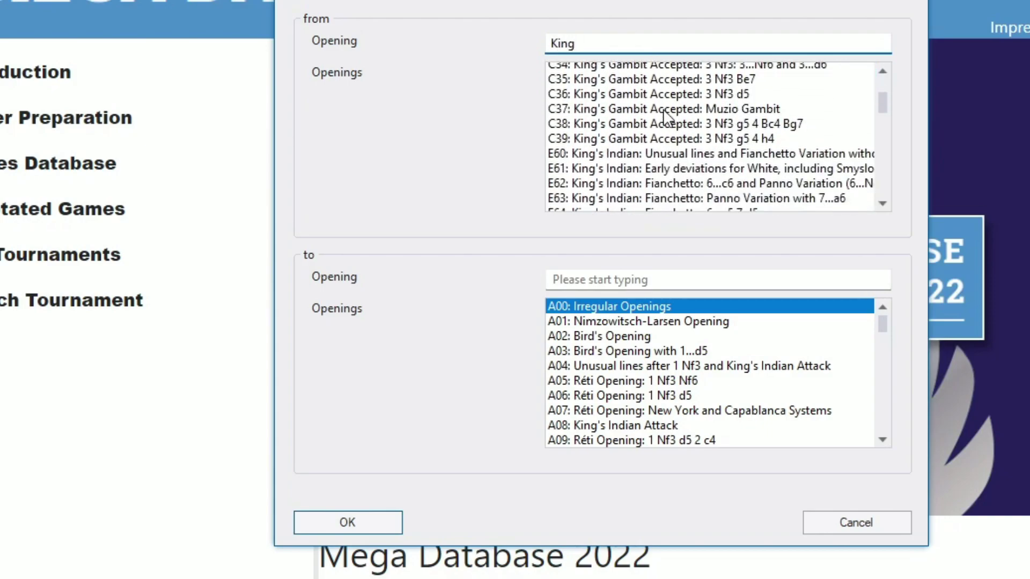
{"action": "scroll", "coordinate": [663, 112], "scroll_direction": "down", "scroll_amount": 3}
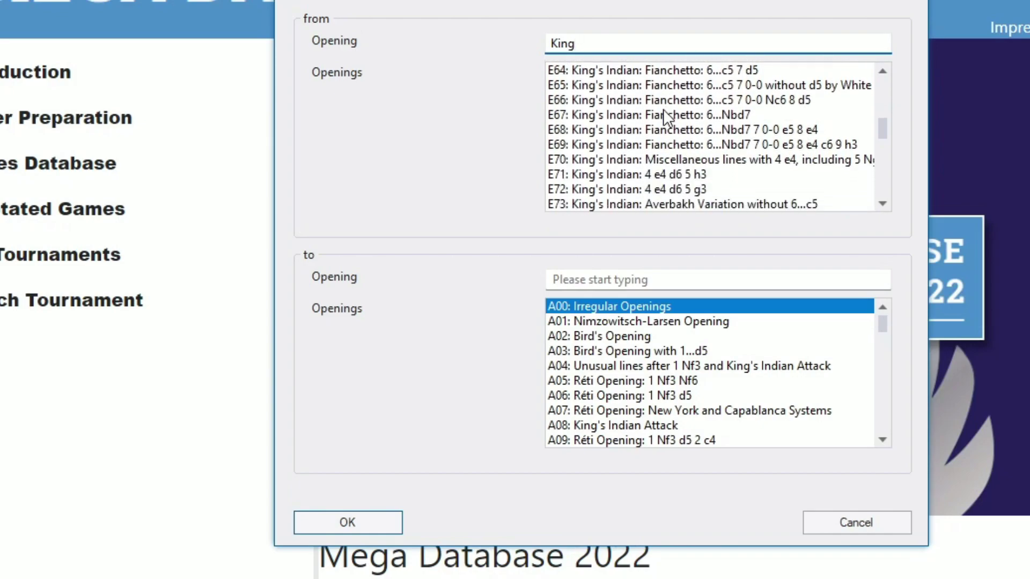
{"action": "scroll", "coordinate": [664, 109], "scroll_direction": "down", "scroll_amount": 2}
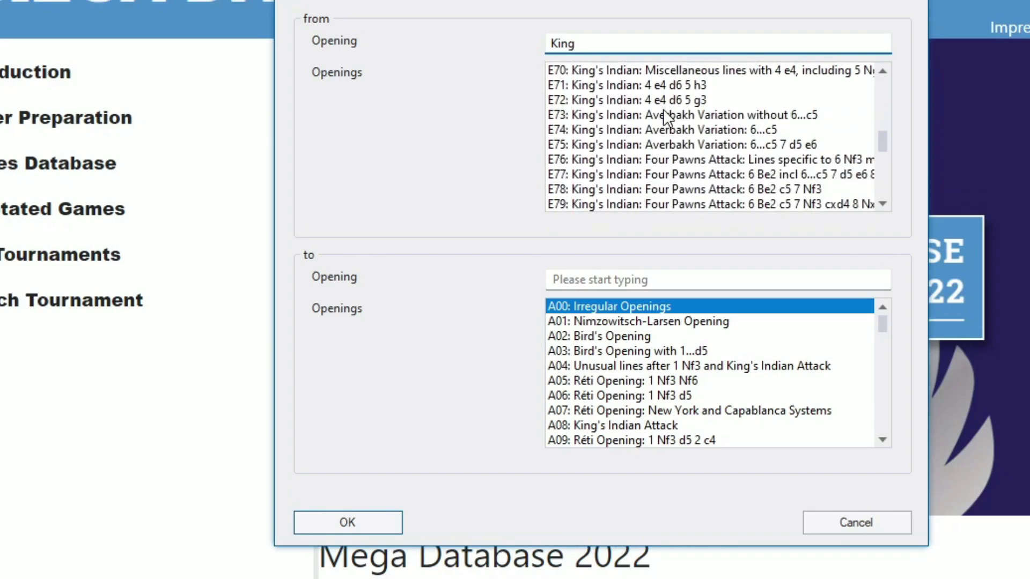
{"action": "scroll", "coordinate": [664, 110], "scroll_direction": "up", "scroll_amount": 1}
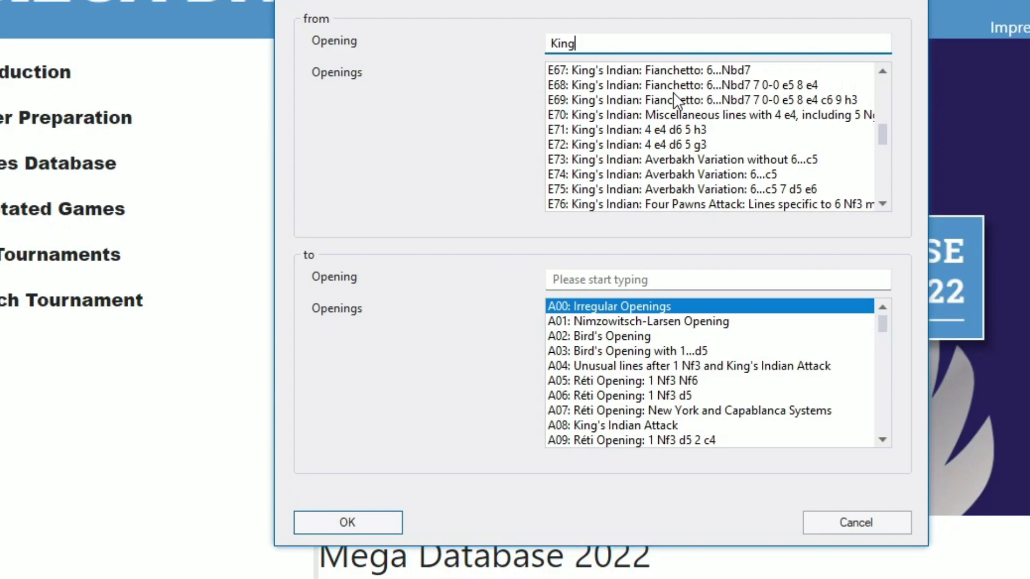
{"action": "left_click", "coordinate": [677, 71]}
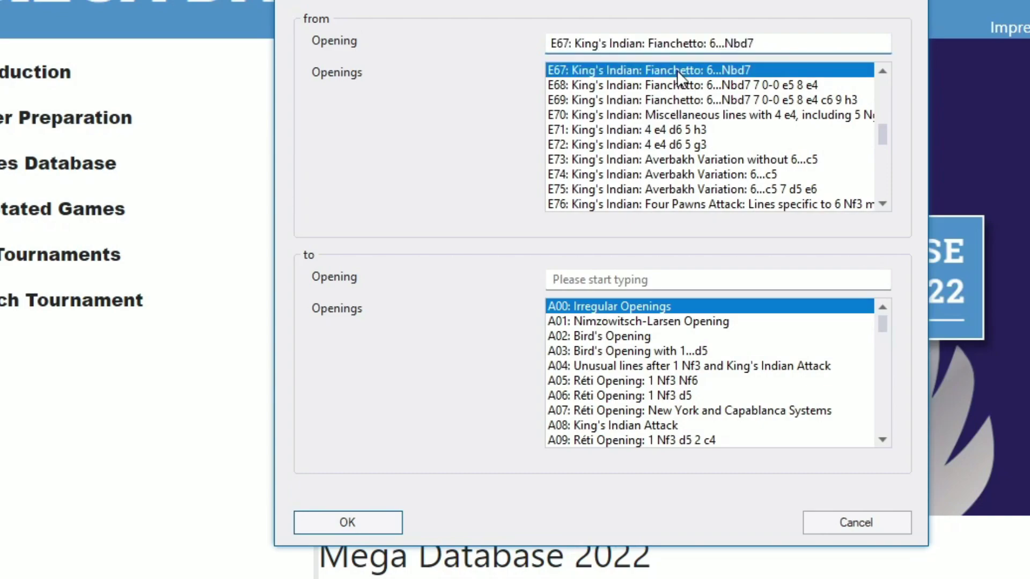
Set the end of the opening range to E99: King's Indian: Classical Main Line: 9 Ne1 Nd7 10 f3 f5 and apply the opening filter
{"action": "left_click", "coordinate": [651, 276]}
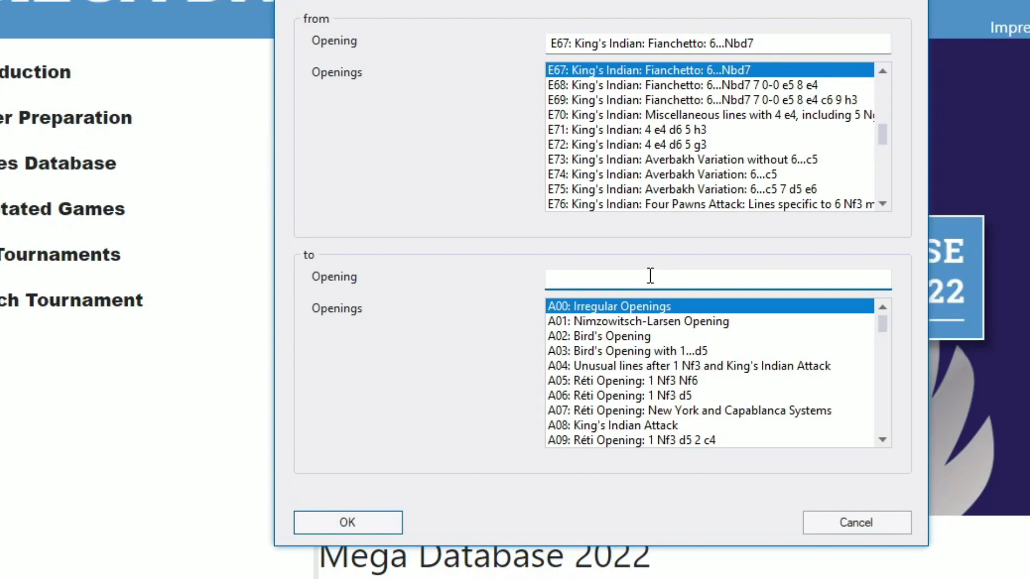
{"action": "type", "text": "King"}
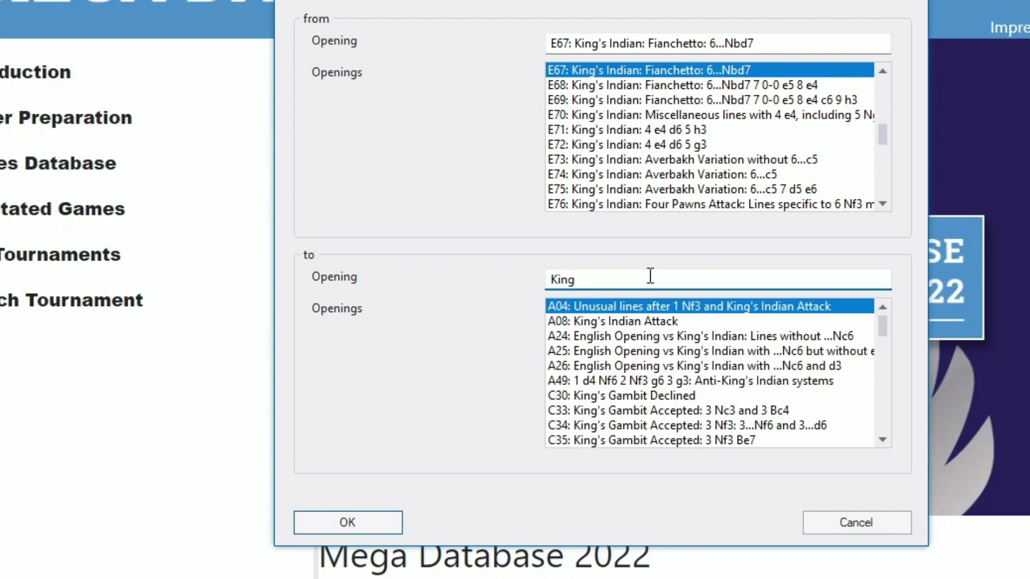
{"action": "type", "text": "'s"}
{"action": "scroll", "coordinate": [684, 337], "scroll_direction": "down", "scroll_amount": 1}
{"action": "scroll", "coordinate": [690, 360], "scroll_direction": "down", "scroll_amount": 6}
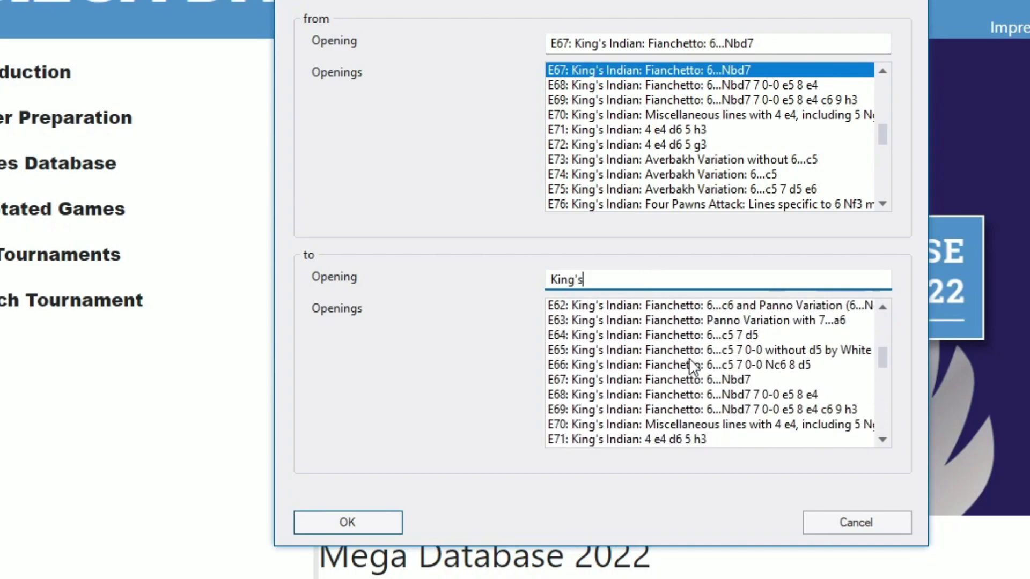
{"action": "scroll", "coordinate": [689, 358], "scroll_direction": "down", "scroll_amount": 8}
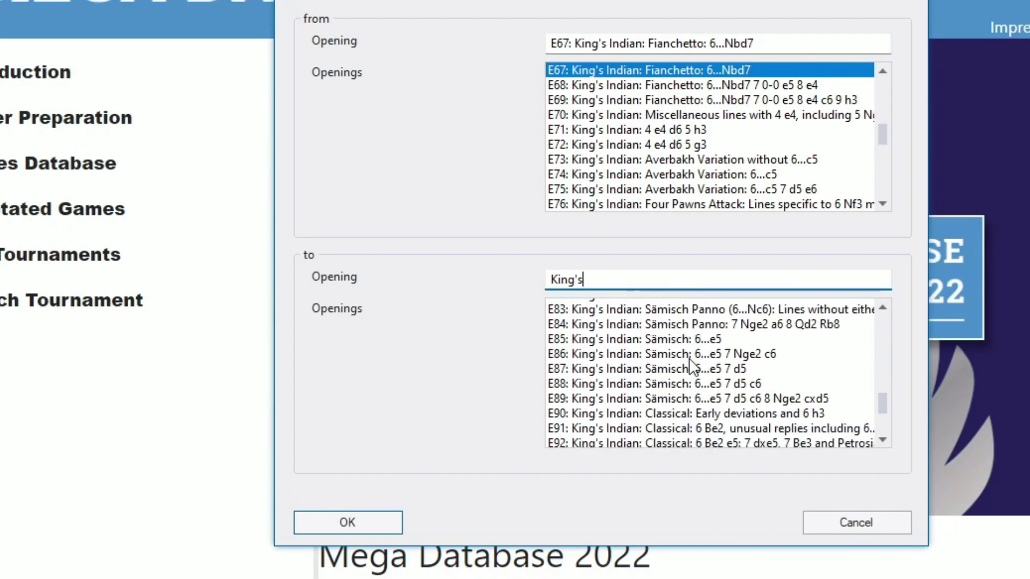
{"action": "scroll", "coordinate": [689, 358], "scroll_direction": "down", "scroll_amount": 1}
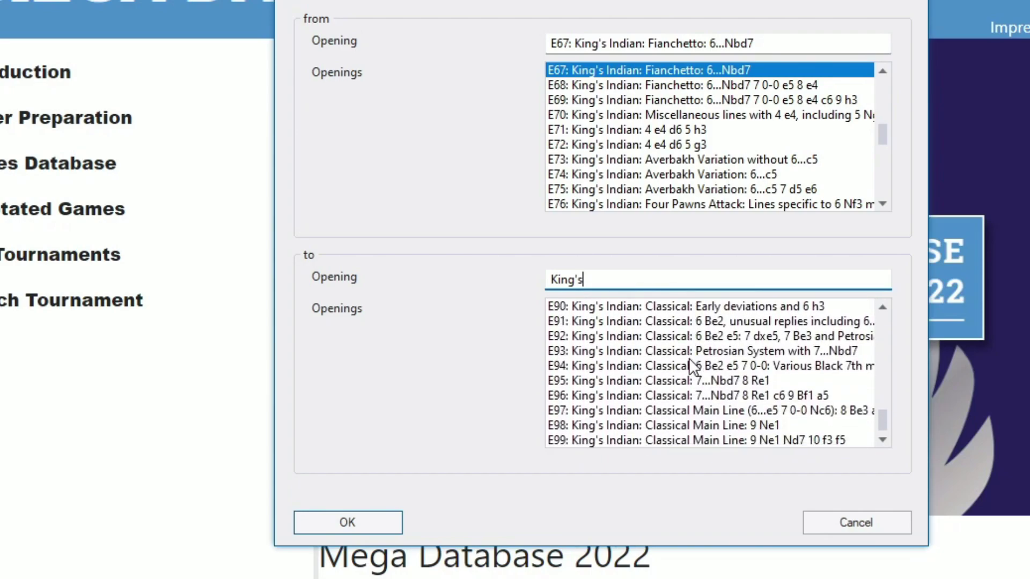
{"action": "left_click", "coordinate": [699, 438]}
{"action": "left_click", "coordinate": [384, 517]}
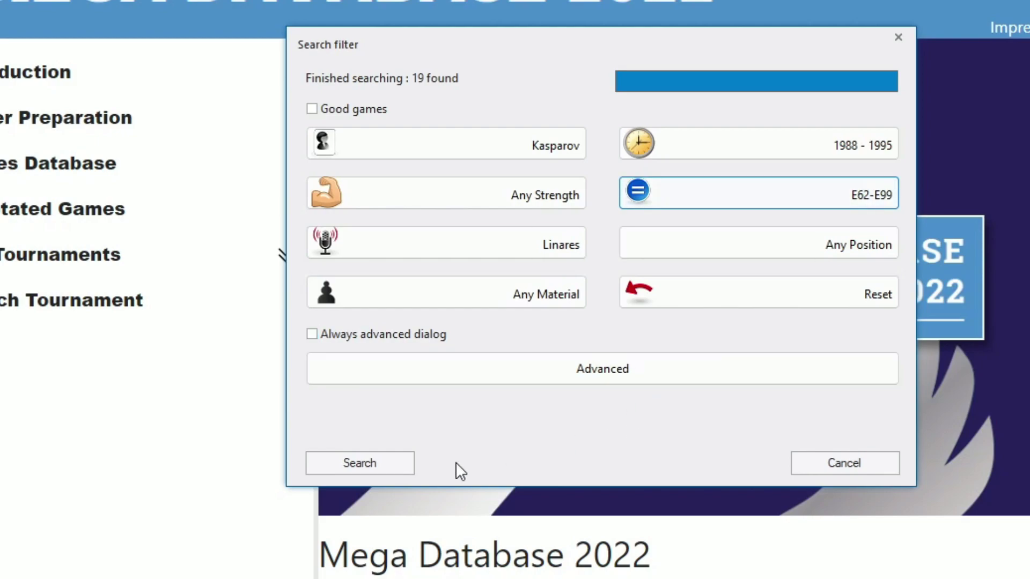
Run the filtered search, open the 1994 Linares 12th game Kramnik–Kasparov, and look through its annotated notation
{"action": "left_click", "coordinate": [394, 460]}
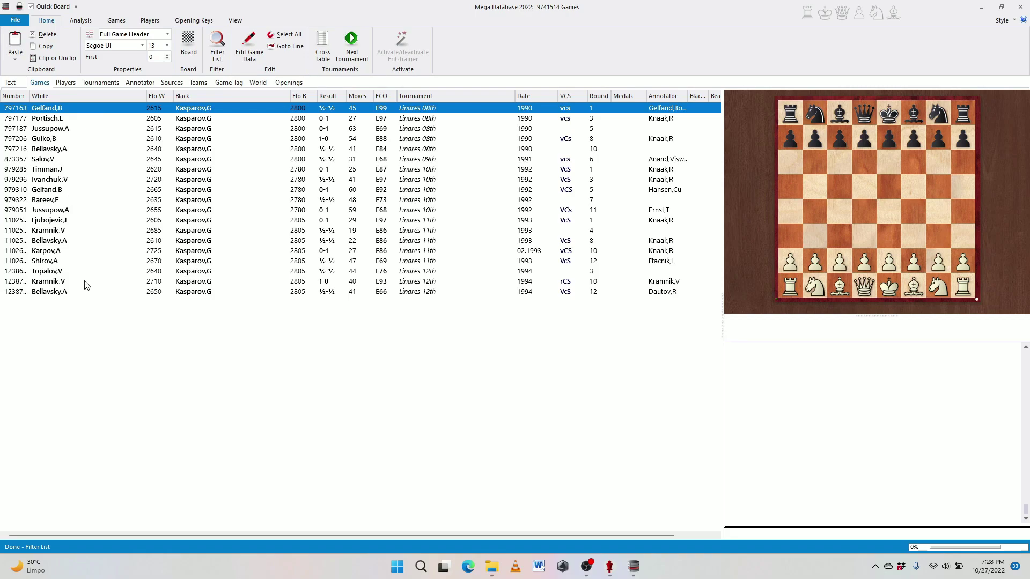
{"action": "double_click", "coordinate": [201, 283]}
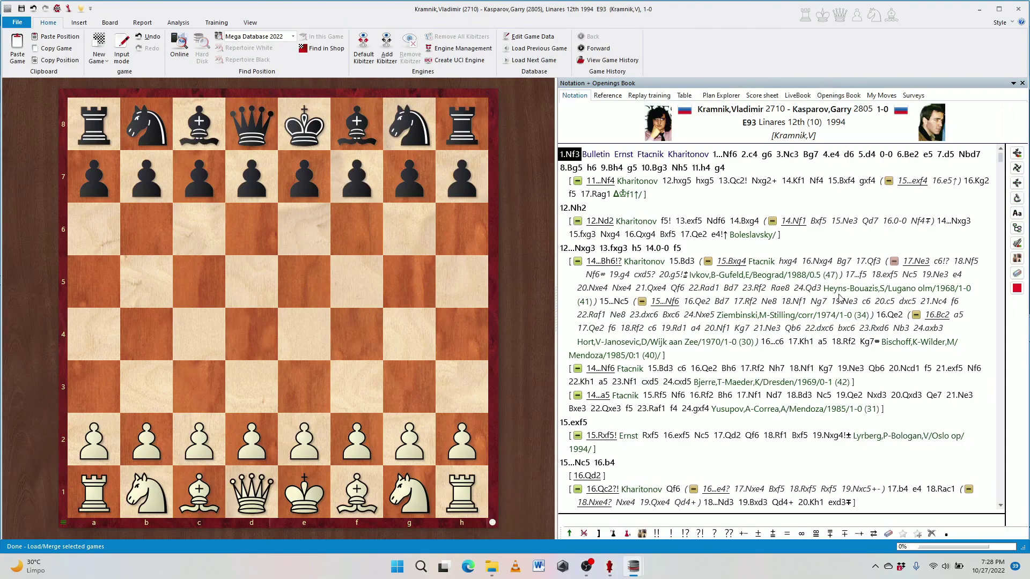
{"action": "scroll", "coordinate": [807, 301], "scroll_direction": "down", "scroll_amount": 10}
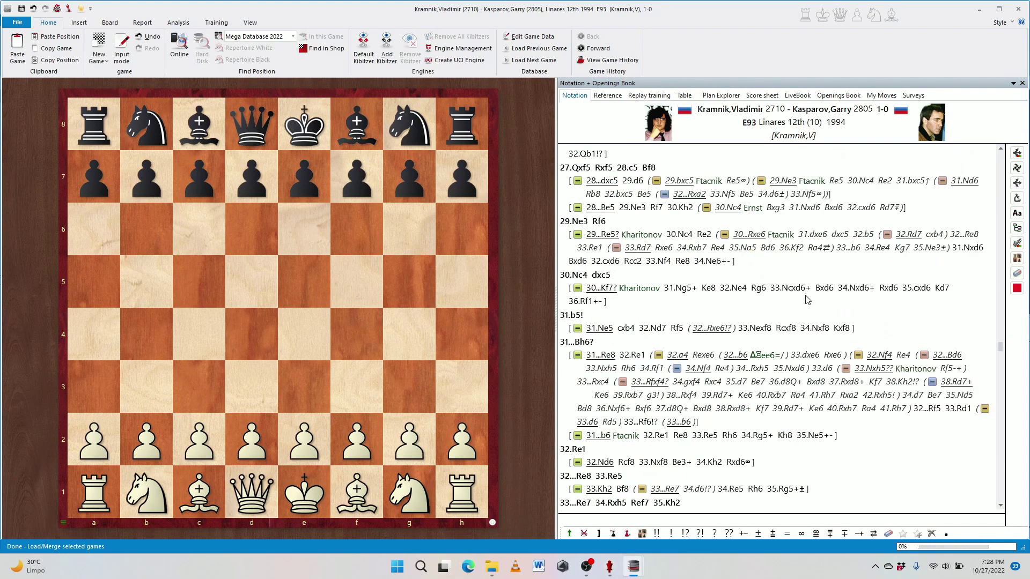